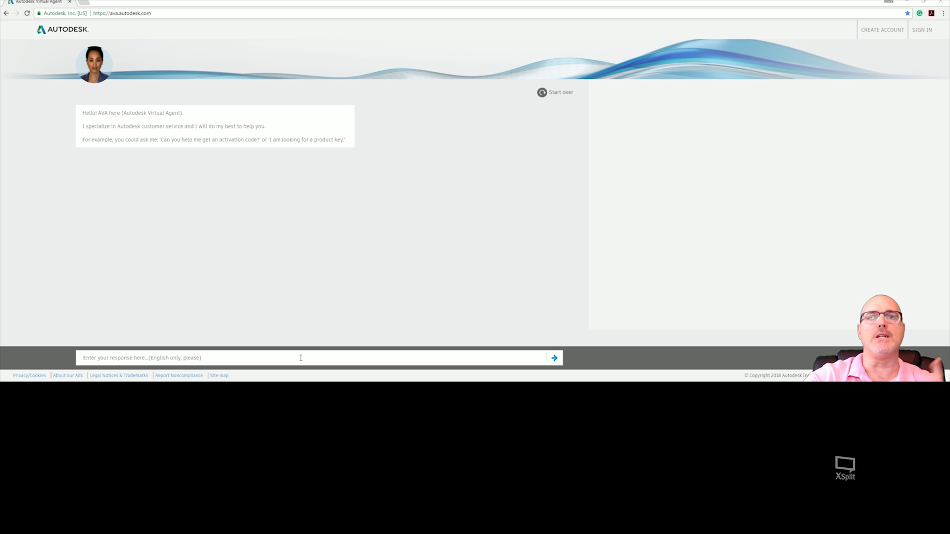
Step: Send AVA the request 'Inventor download'
type("I")
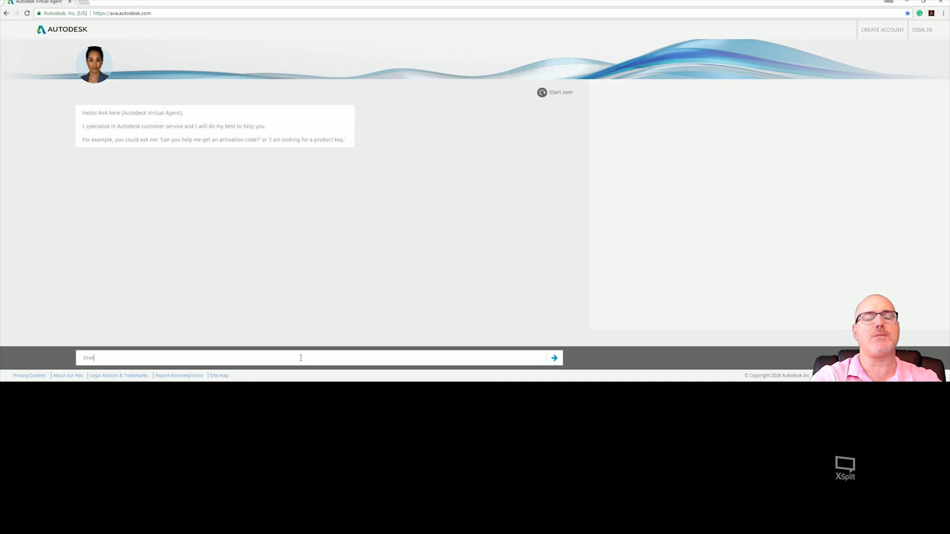
type("nve ")
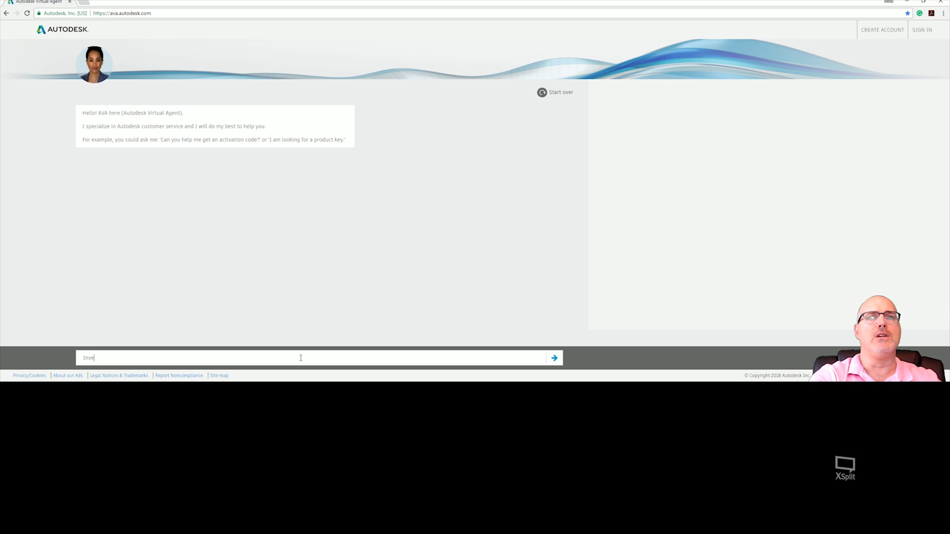
type("ntor")
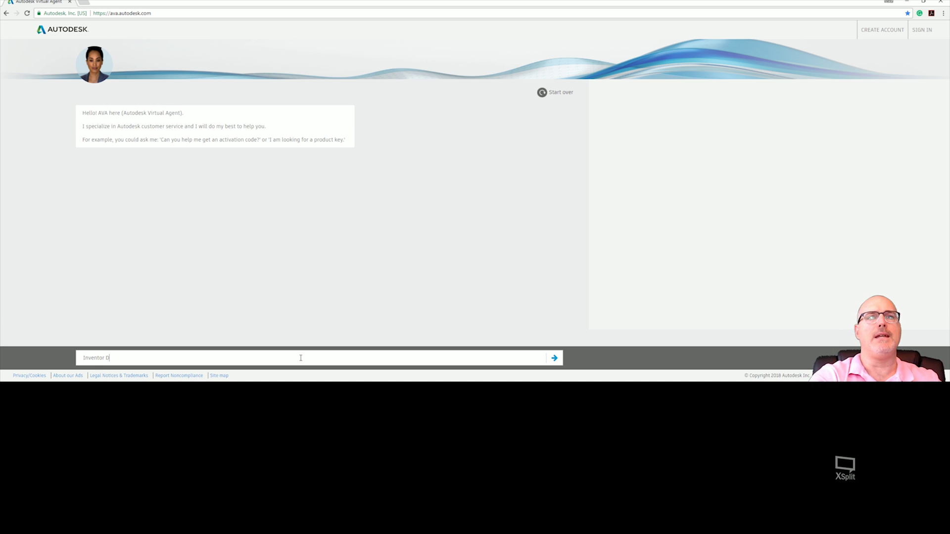
type(" 2018 Download")
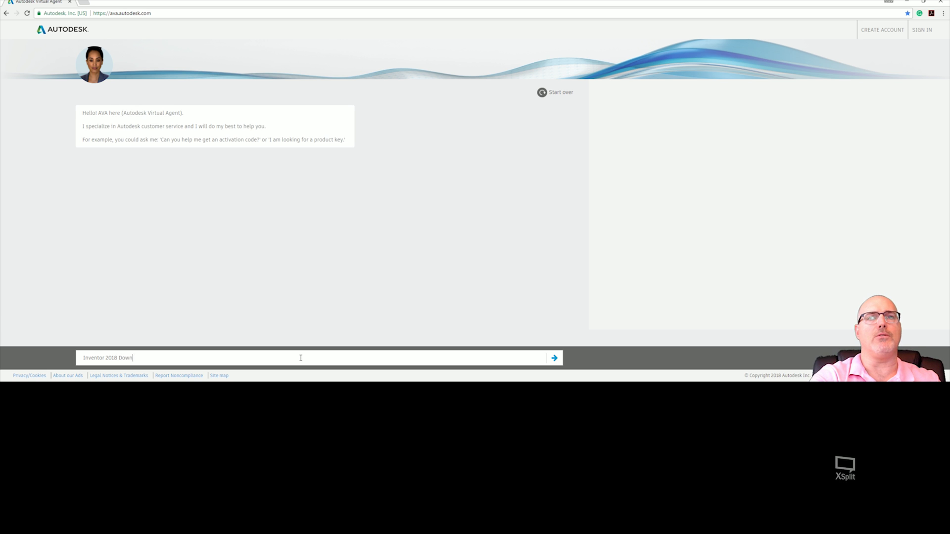
key("BackSpace")
key("BackSpace")
key("BackSpace")
key("BackSpace")
key("BackSpace")
key("BackSpace")
key("BackSpace")
key("BackSpace")
key("BackSpace")
key("BackSpace")
key("BackSpace")
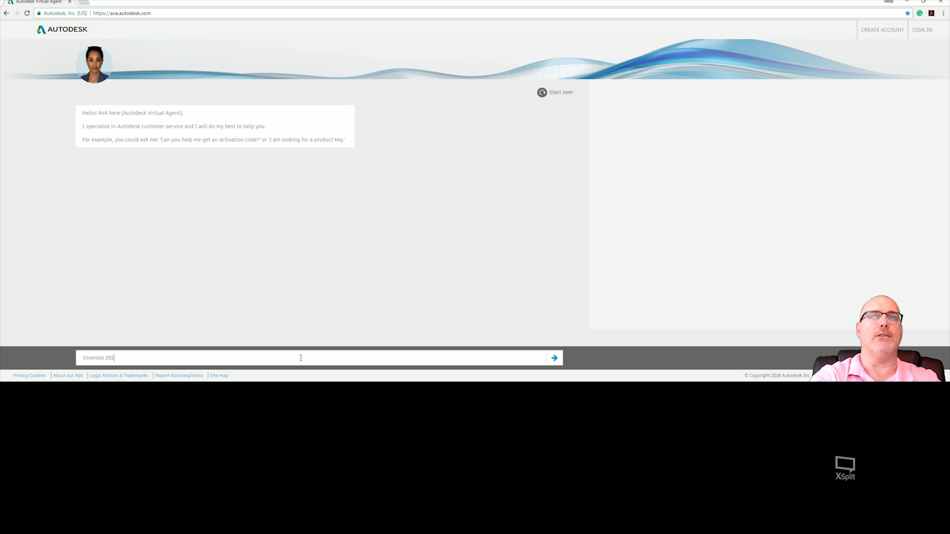
type("download")
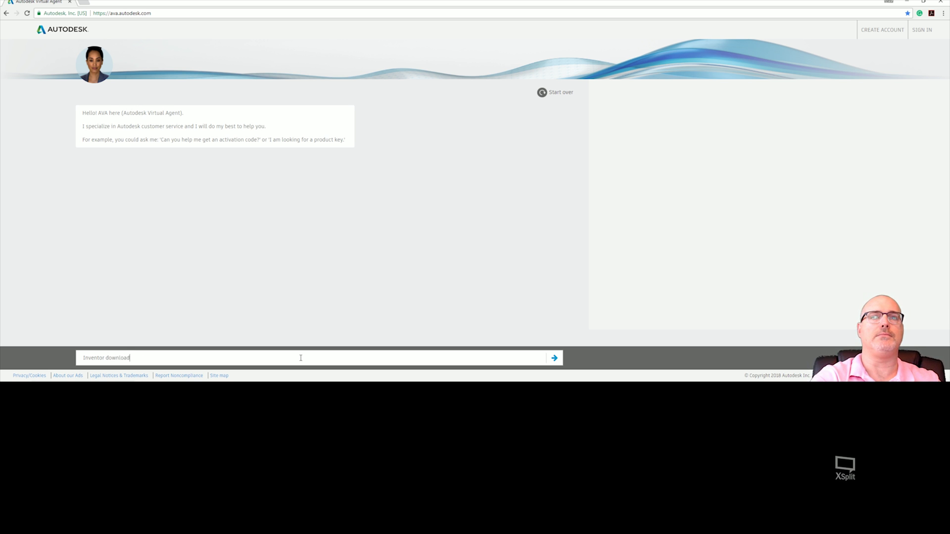
key("Return")
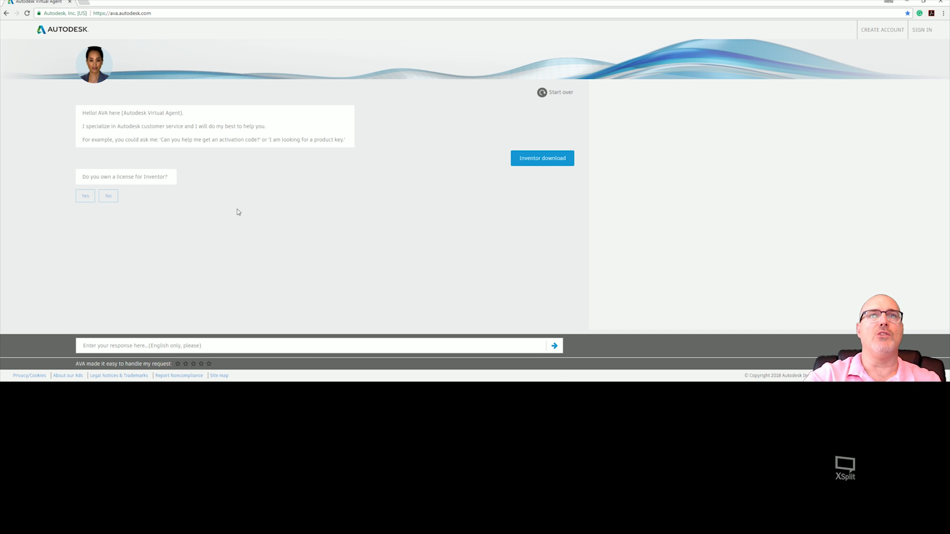
Step: Answer Yes to owning a license and having a serial number or product key
left_click(89, 199)
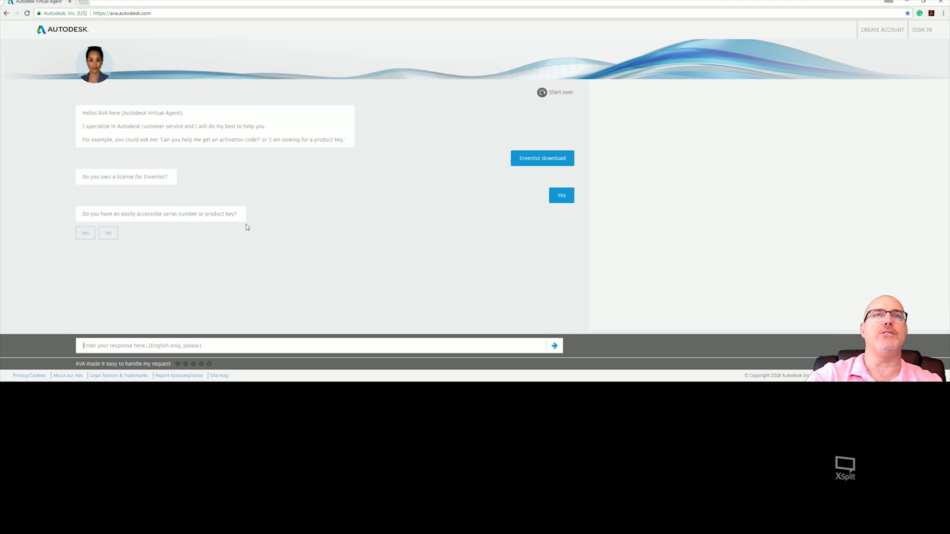
left_click(84, 235)
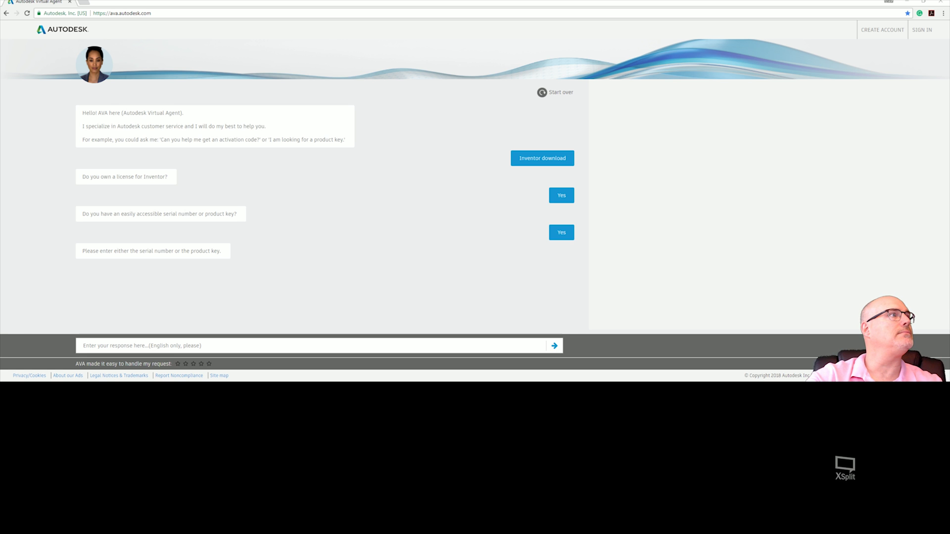
key("ctrl+Tab")
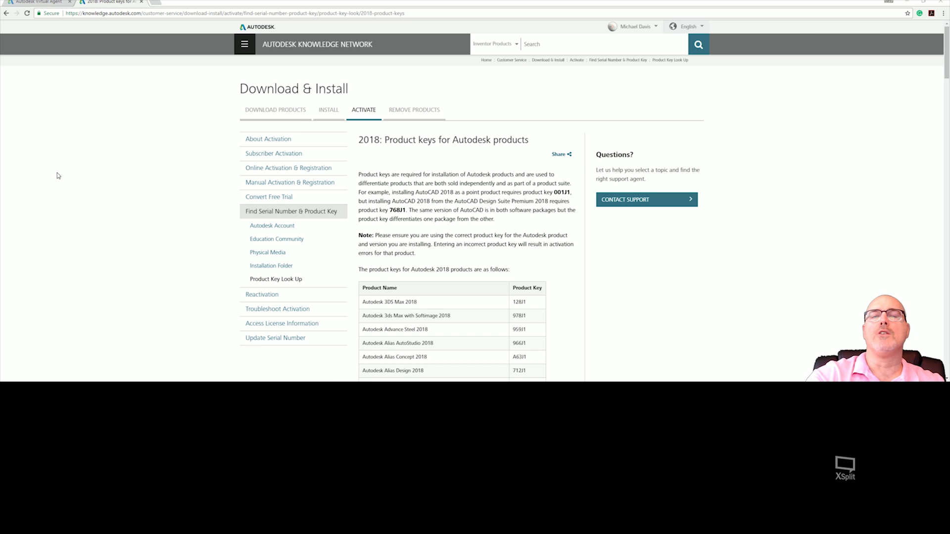
Step: Copy the Inventor Professional 2018 product key from the 2018 product keys table, then close that page
scroll(474, 181, "down", 7)
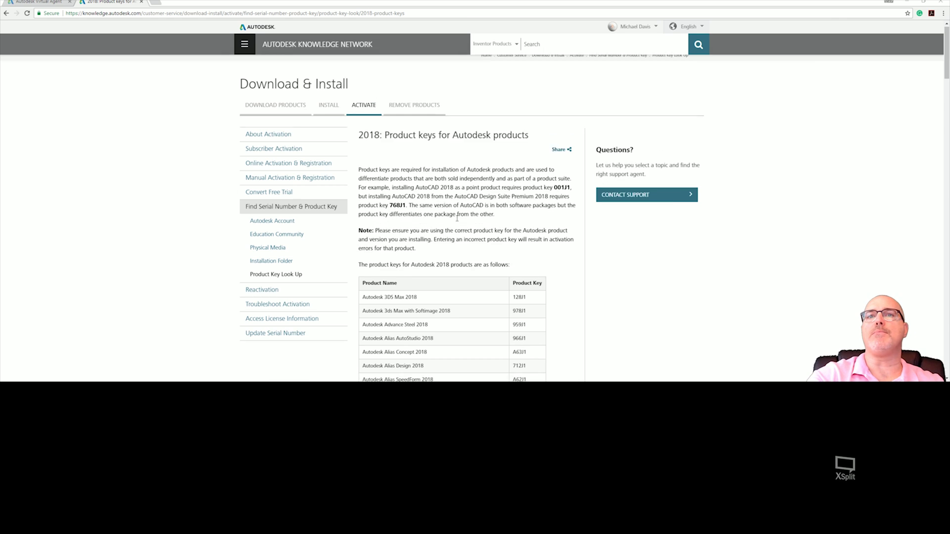
scroll(465, 218, "down", 1)
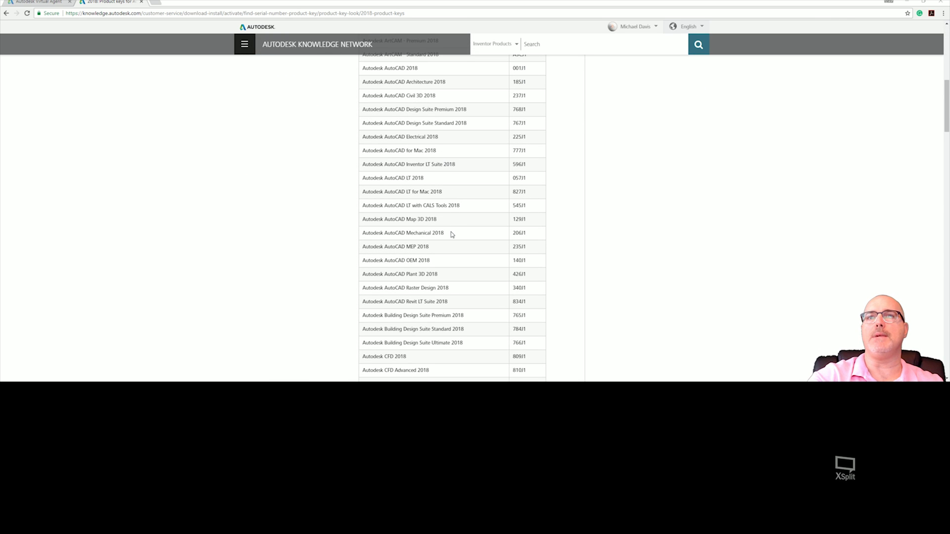
scroll(451, 232, "up", 2)
scroll(438, 205, "down", 20)
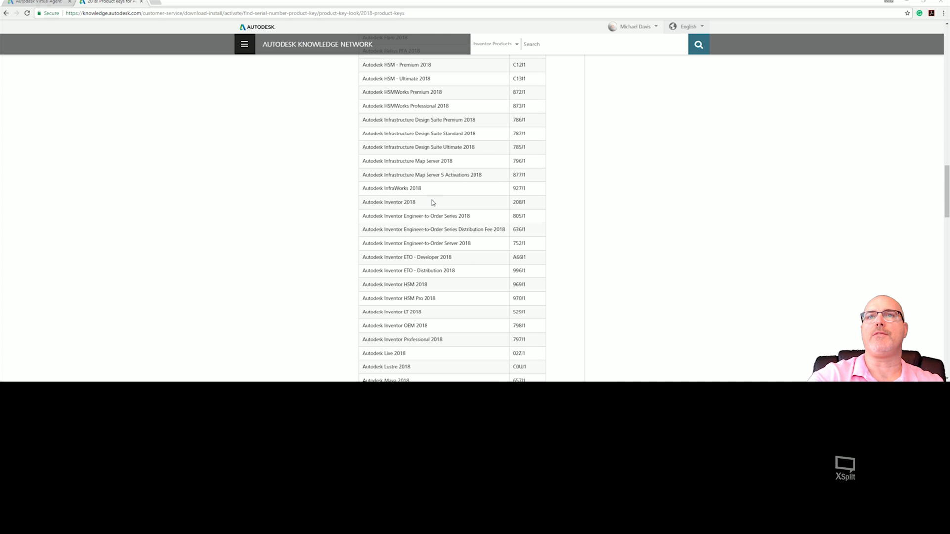
scroll(420, 203, "down", 1)
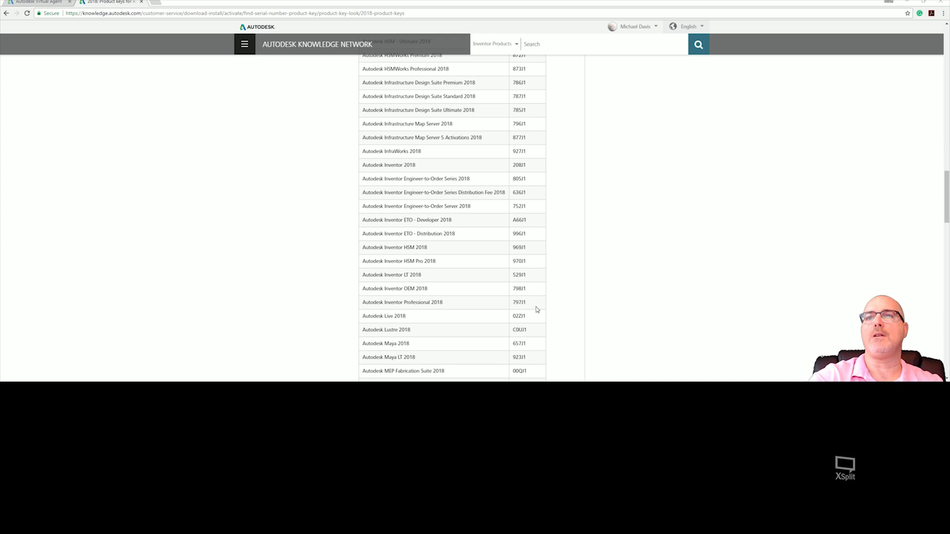
double_click(519, 302)
key("ctrl+c")
right_click(516, 306)
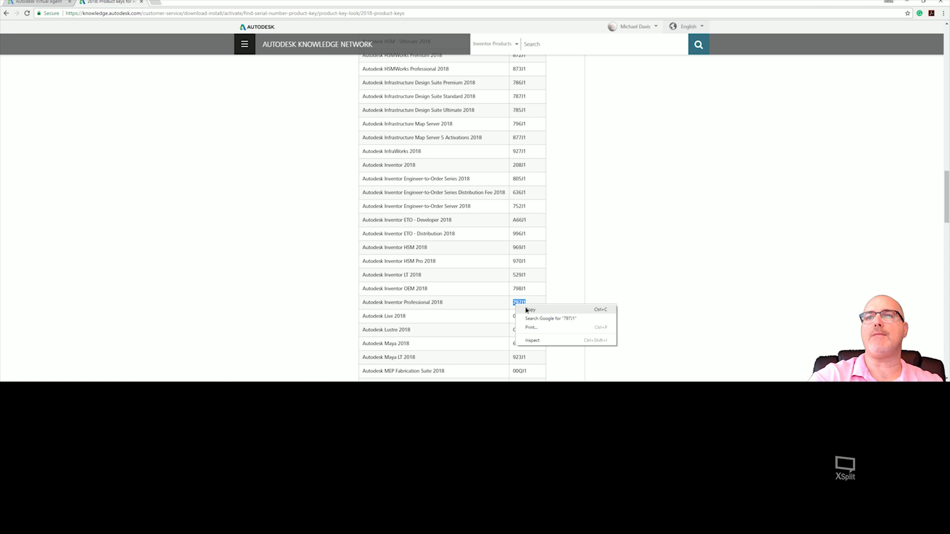
left_click(529, 309)
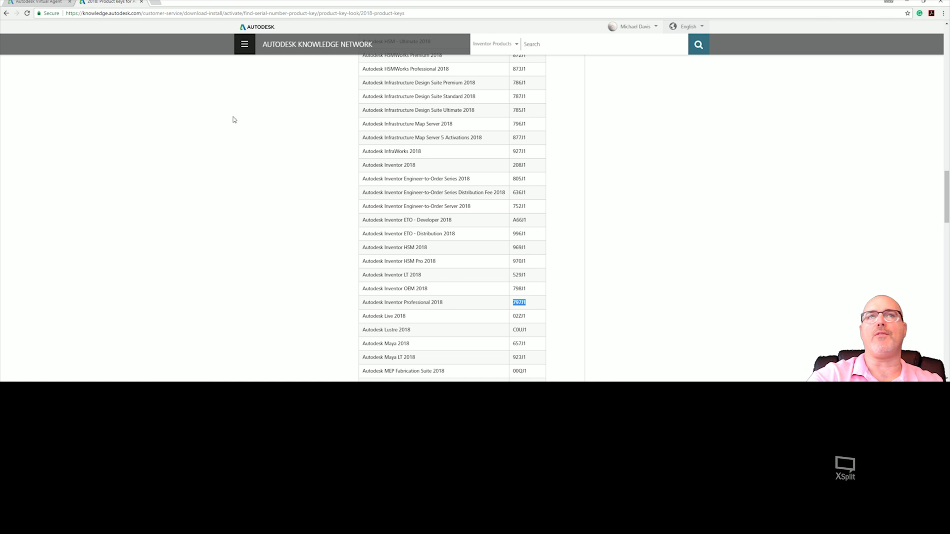
left_click(141, 2)
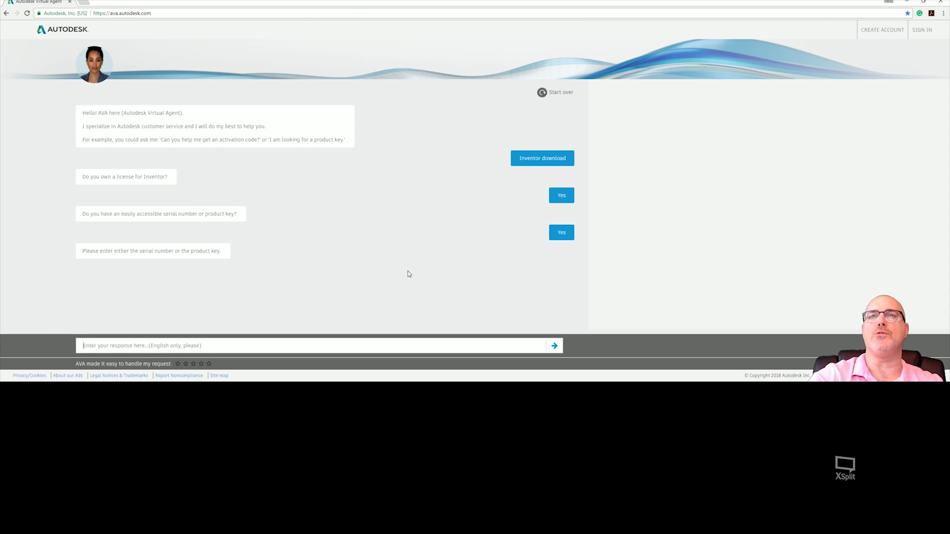
Step: Paste and send the Inventor Professional product key to AVA, keeping version 2018 in the form
left_click(217, 349)
key("ctrl+v")
key("Return")
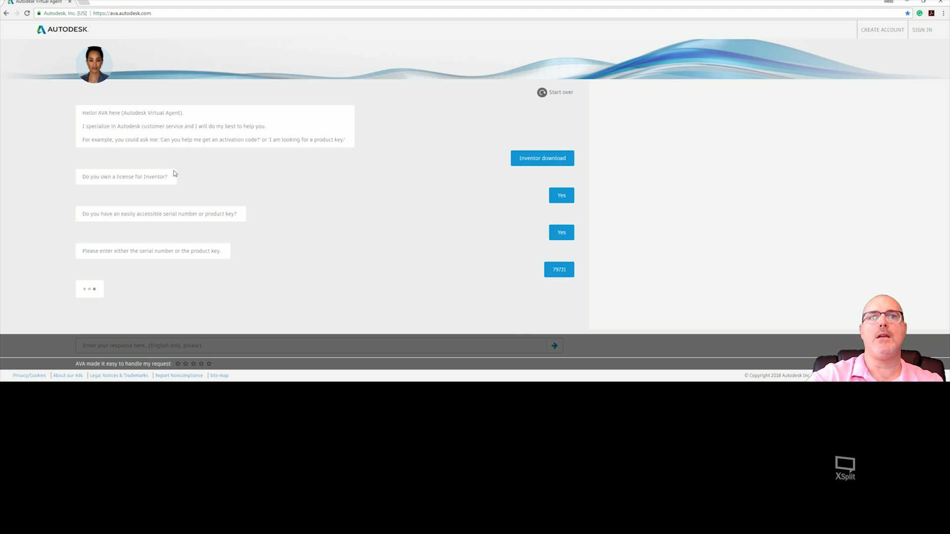
left_click(747, 162)
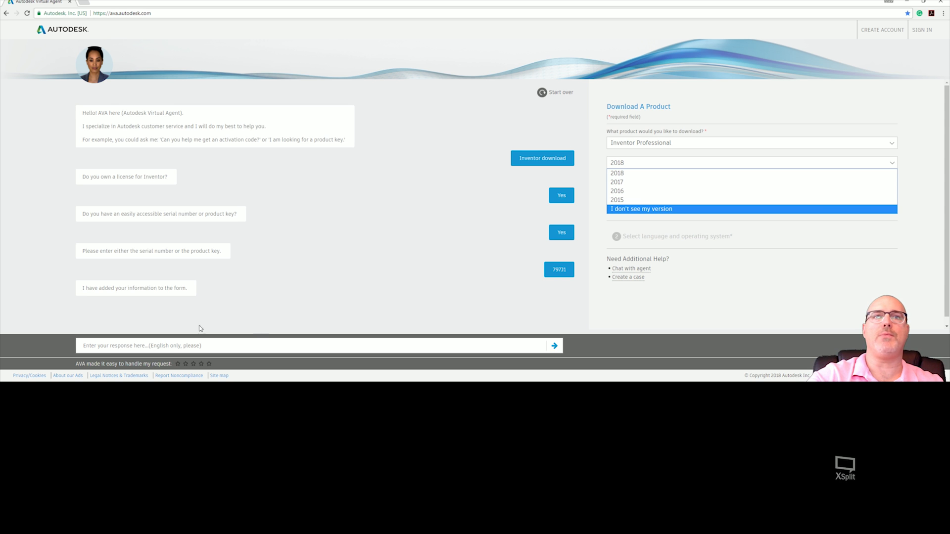
left_click(688, 296)
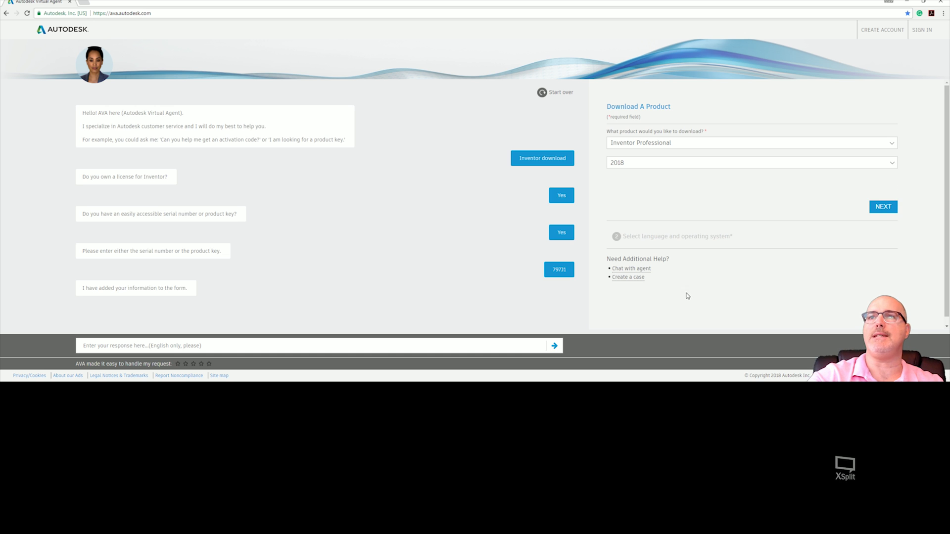
Step: Finish signing in, send 'Inventor 2018 download' and confirm owning an Inventor 2018 license
left_click(921, 31)
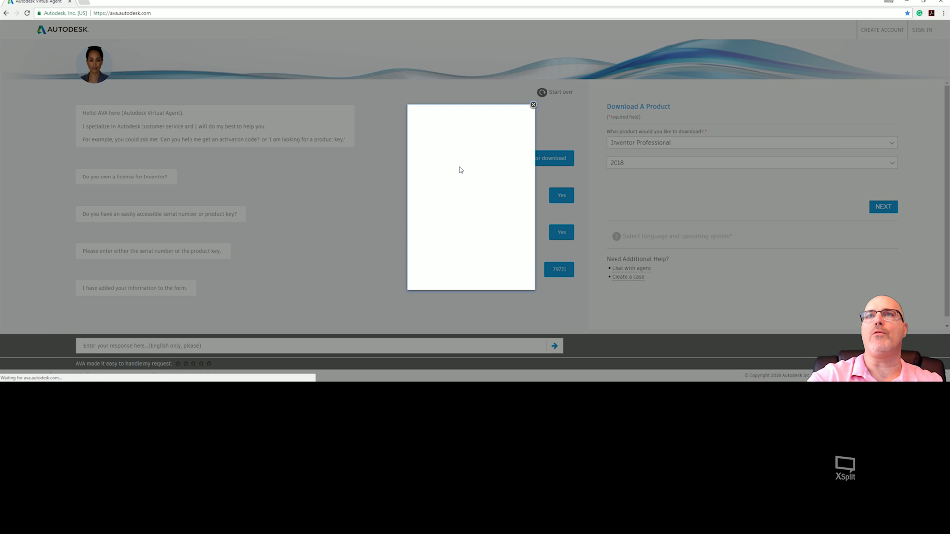
left_click(533, 105)
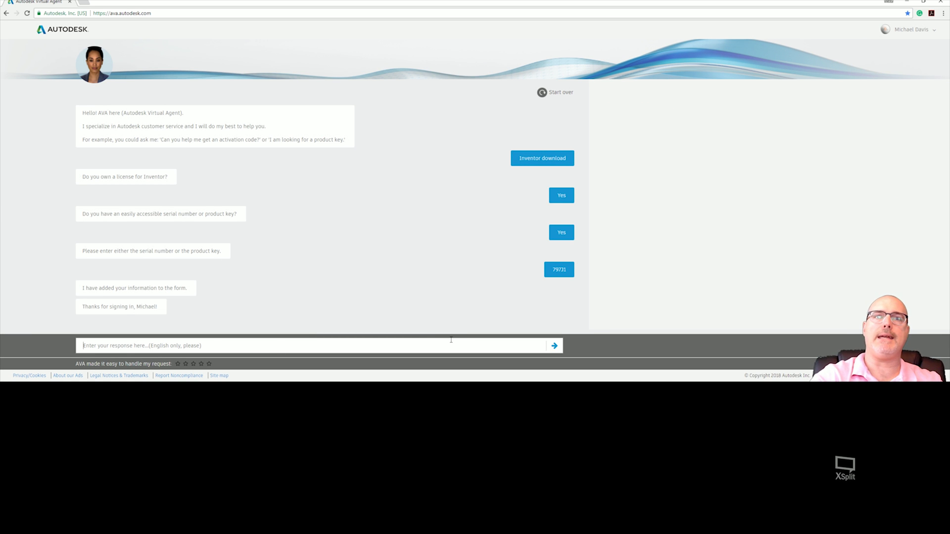
type("Inve")
key("BackSpace")
key("BackSpace")
key("BackSpace")
key("BackSpace")
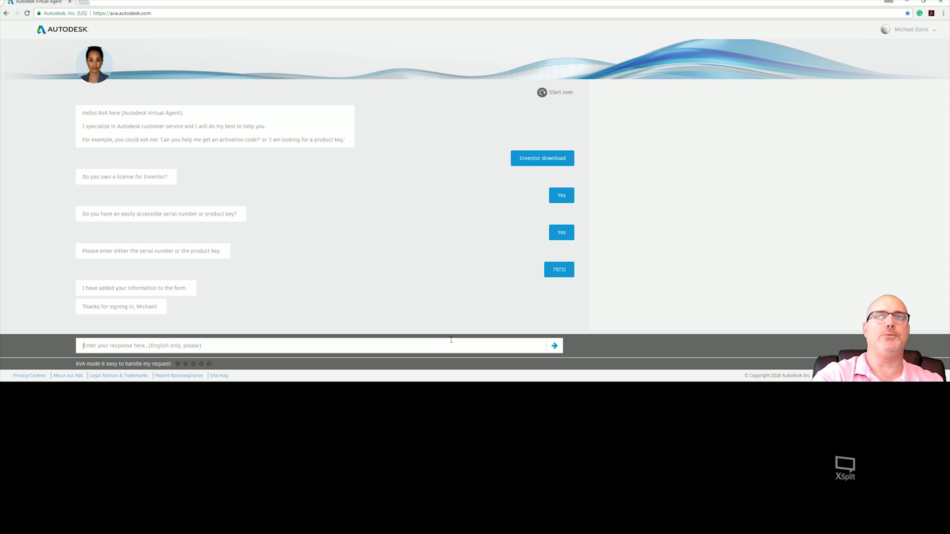
type("Invnntor")
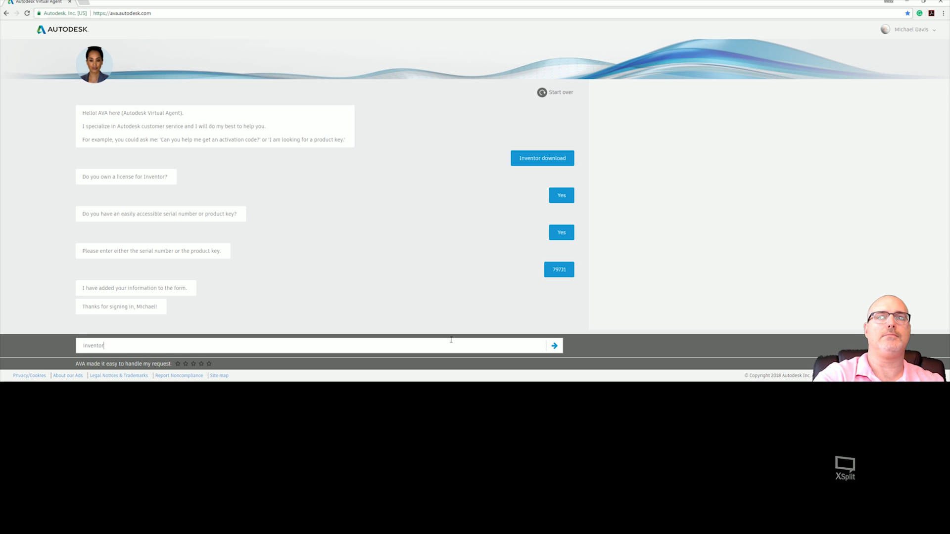
type(" 2018 download")
key("Return")
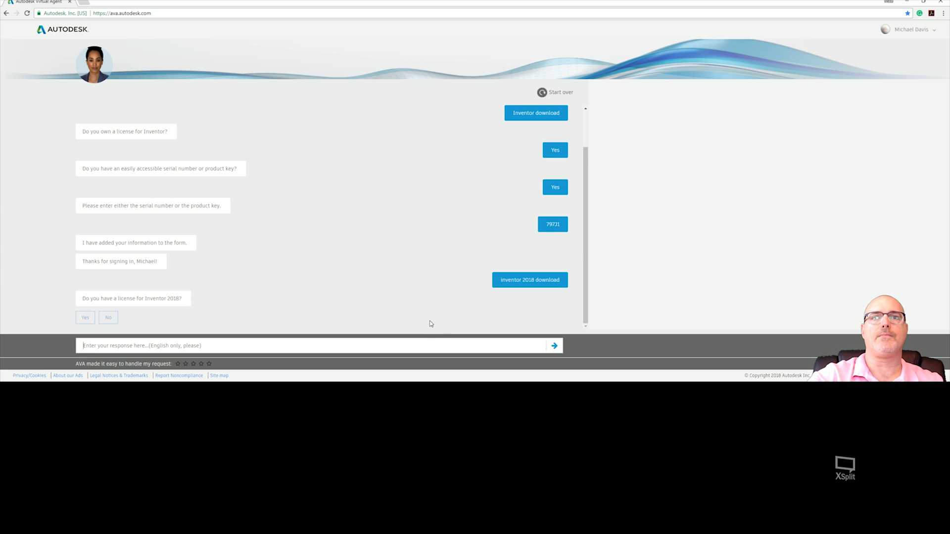
left_click(83, 317)
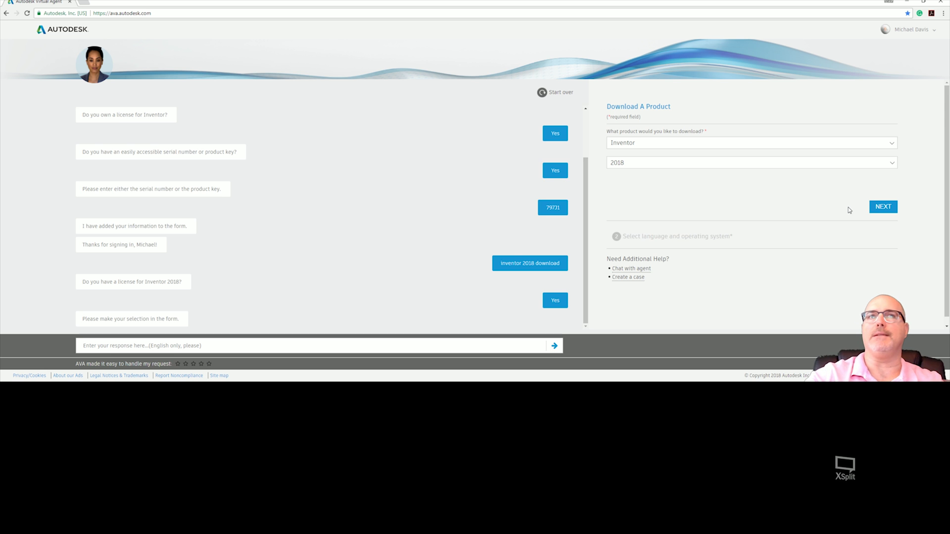
Step: Continue with Inventor 2018 and choose the Inventor 2018 configuration on Windows 64 Bit
left_click(882, 208)
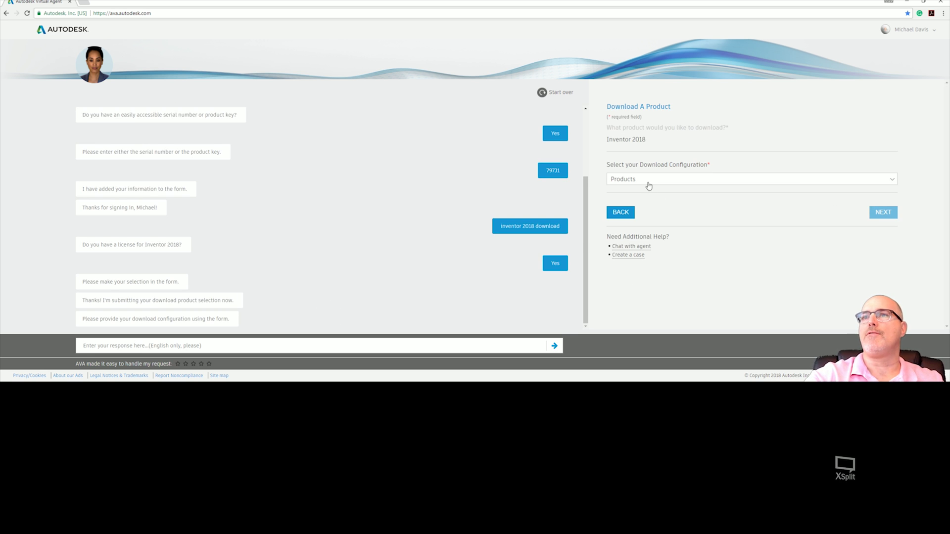
left_click(649, 180)
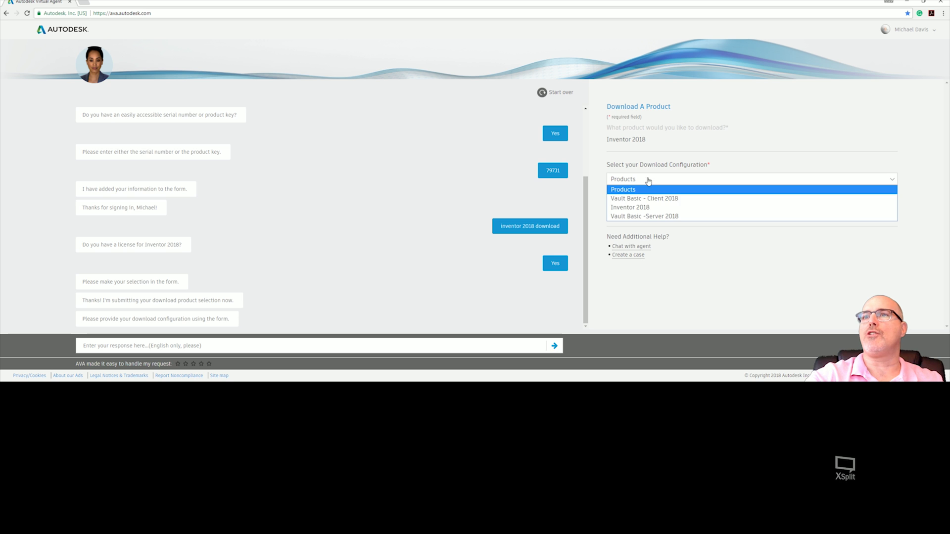
left_click(639, 208)
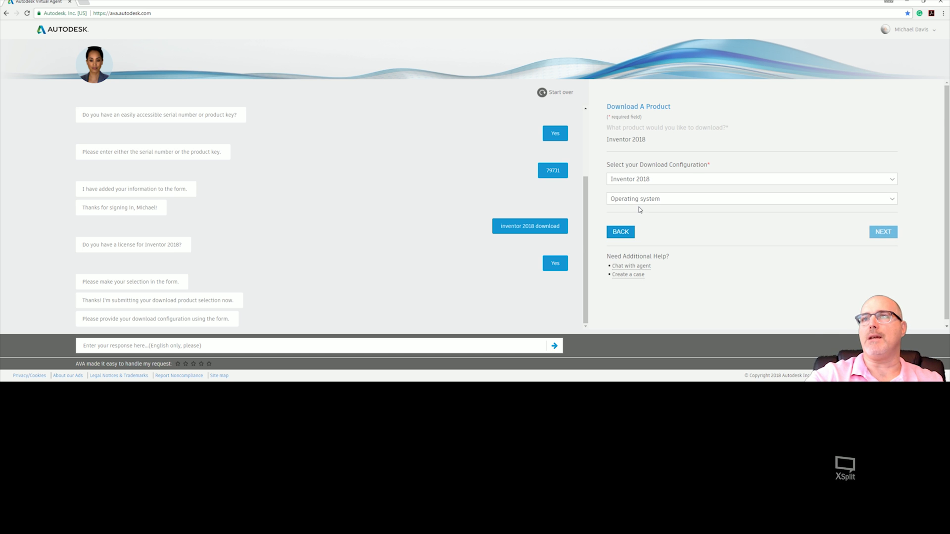
left_click(638, 198)
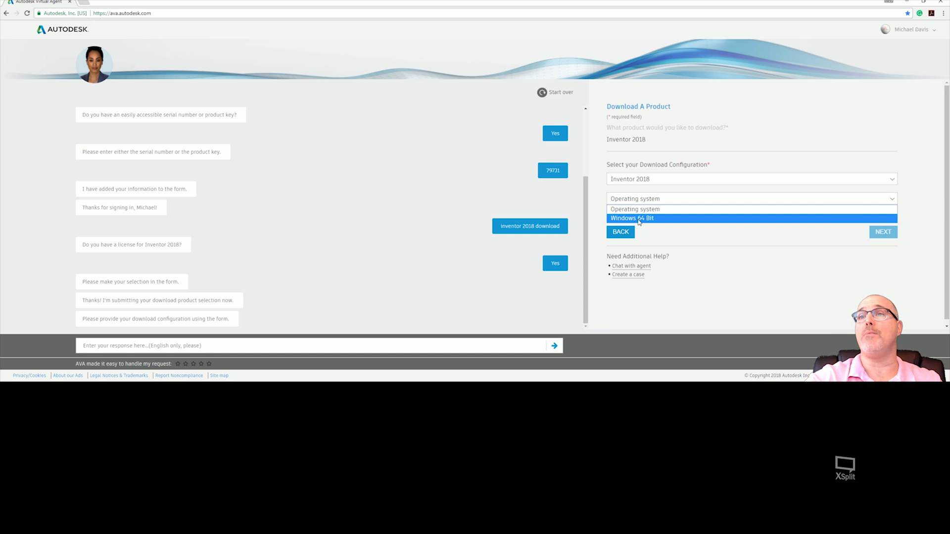
left_click(639, 219)
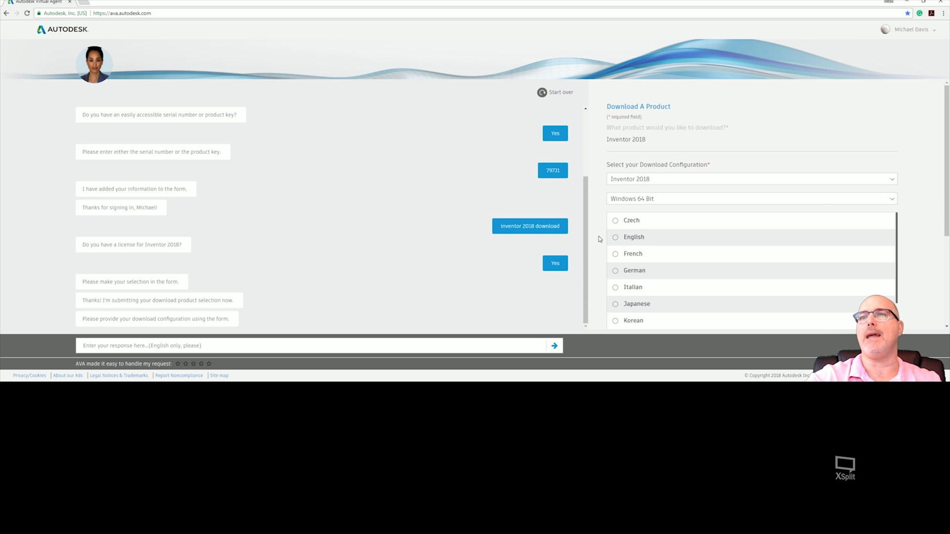
Step: Select English as the download language and submit the choices
scroll(619, 295, "down", 1)
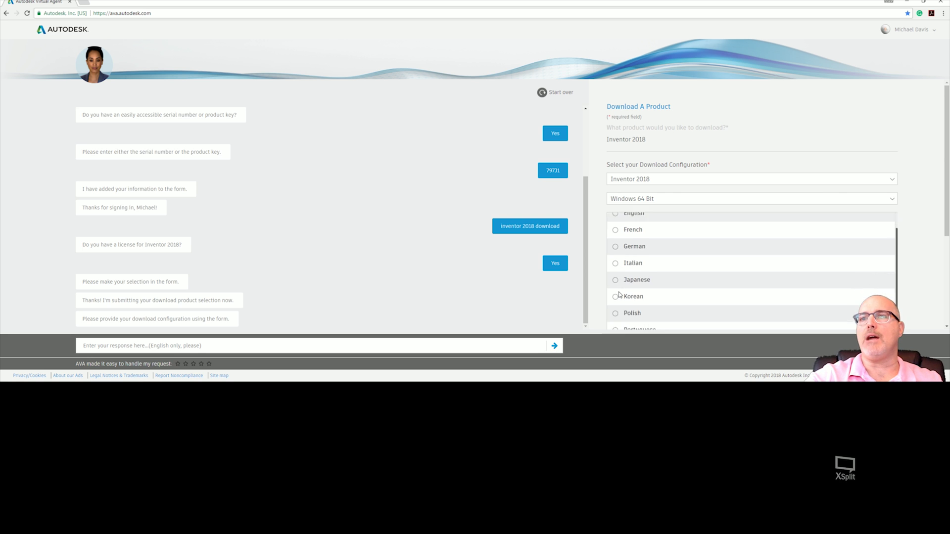
scroll(619, 295, "down", 5)
scroll(614, 277, "up", 2)
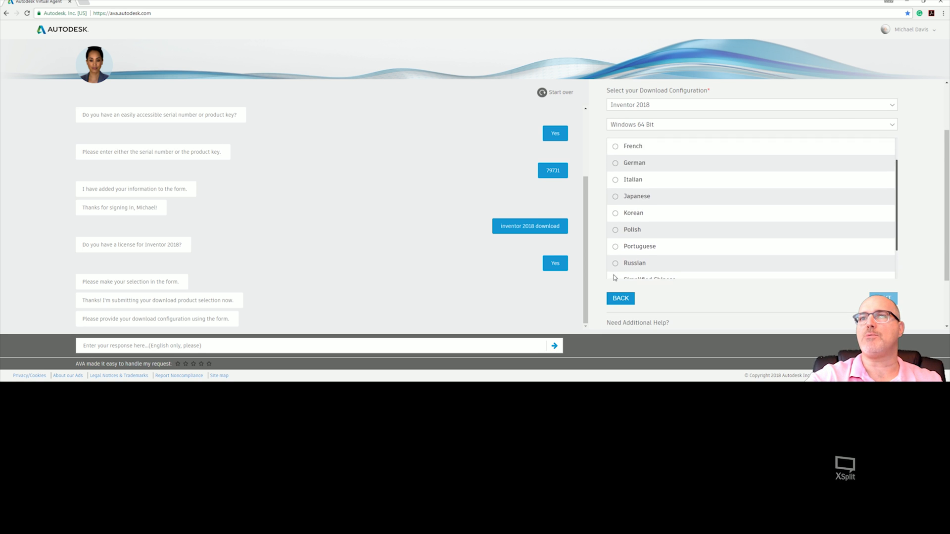
scroll(614, 277, "up", 4)
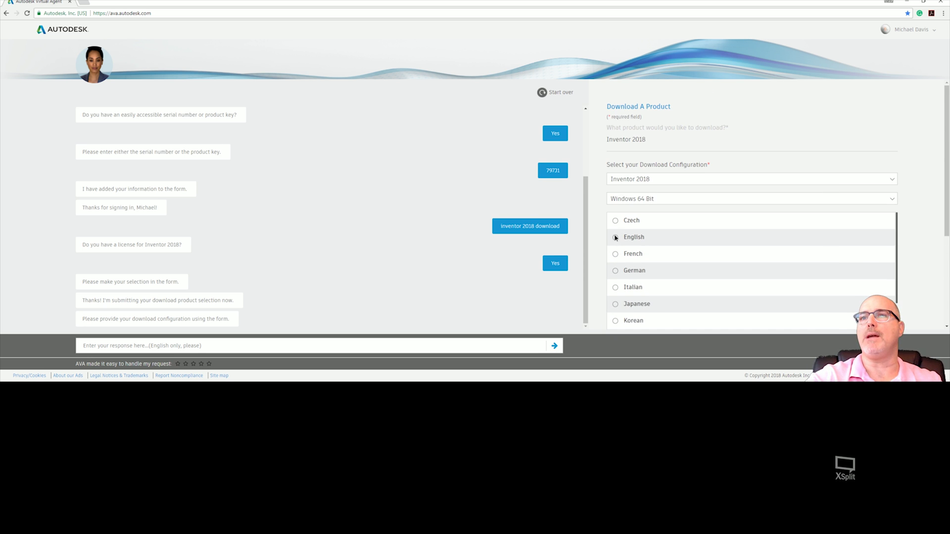
left_click(615, 237)
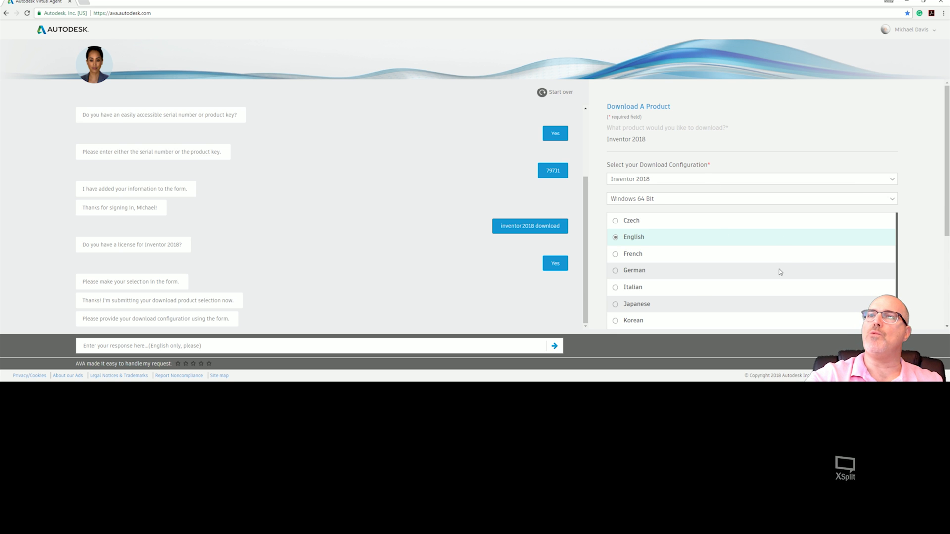
scroll(658, 232, "down", 5)
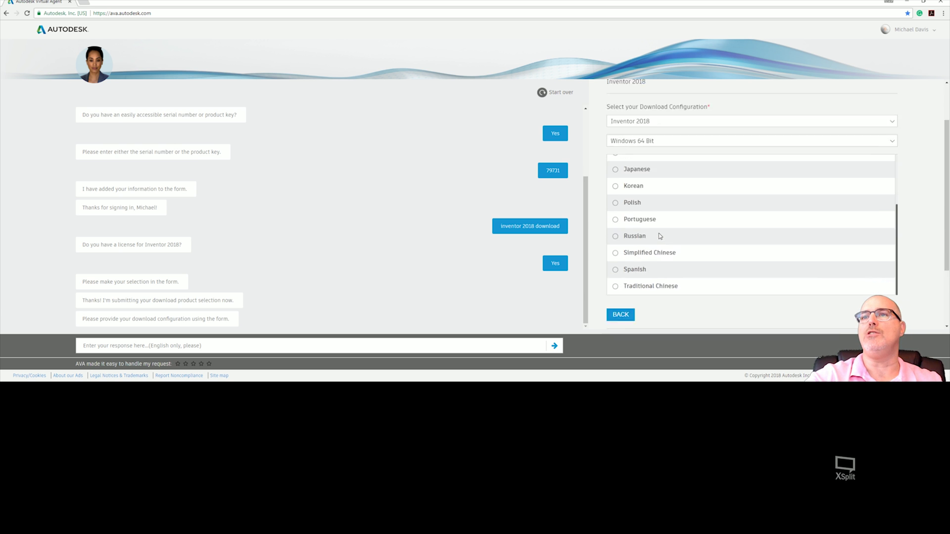
scroll(660, 236, "down", 2)
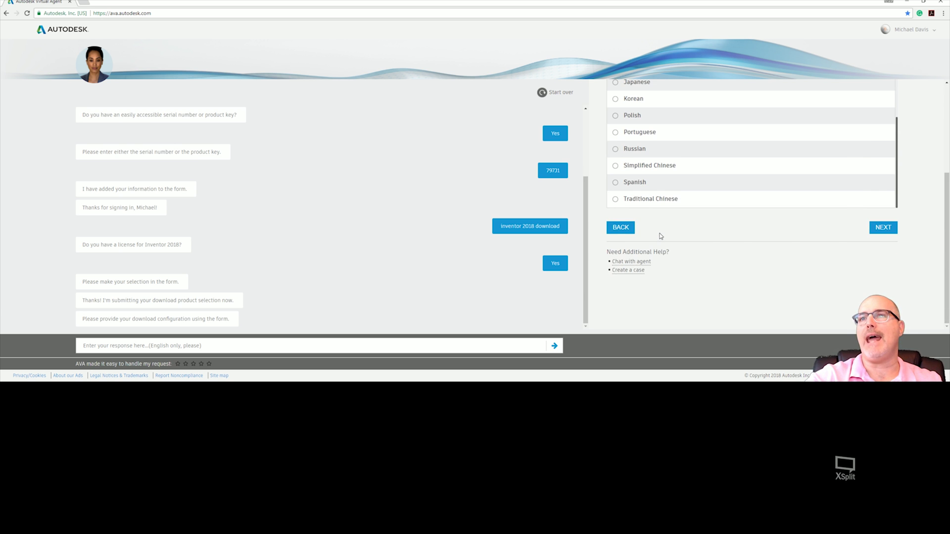
left_click(884, 228)
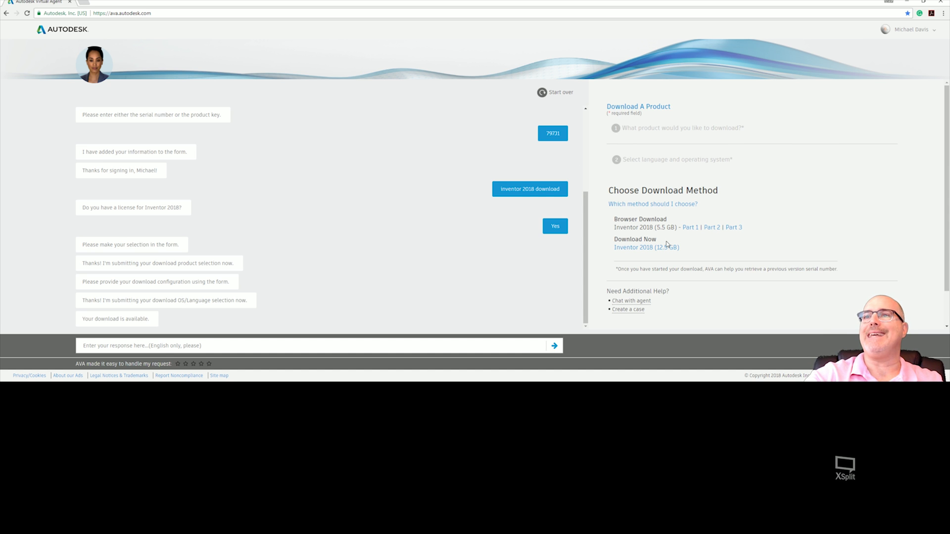
left_click_drag(743, 229, 608, 233)
left_click_drag(691, 252, 610, 241)
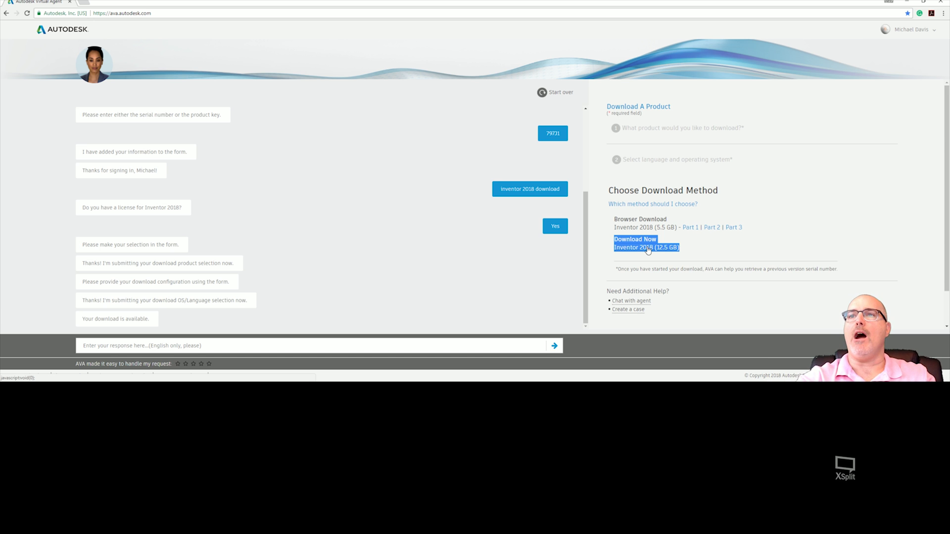
left_click_drag(776, 227, 614, 227)
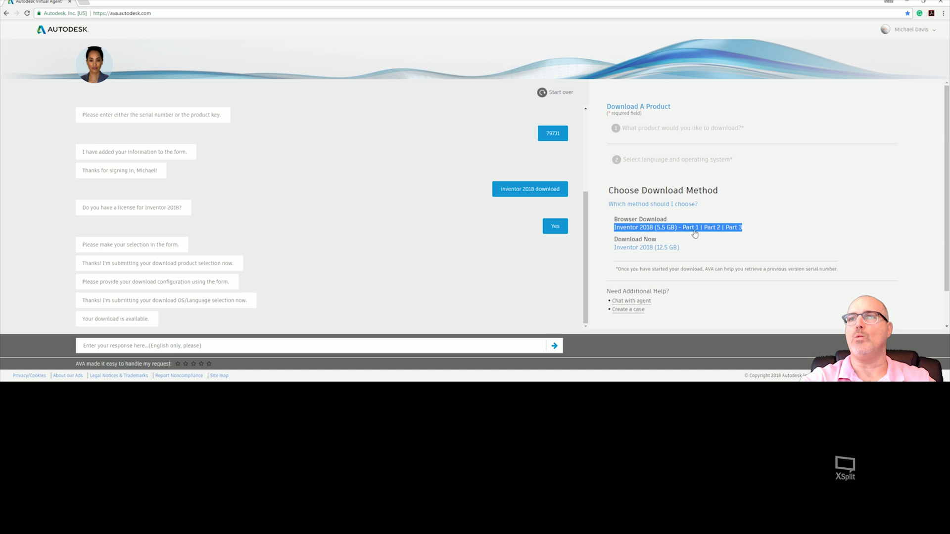
left_click(782, 236)
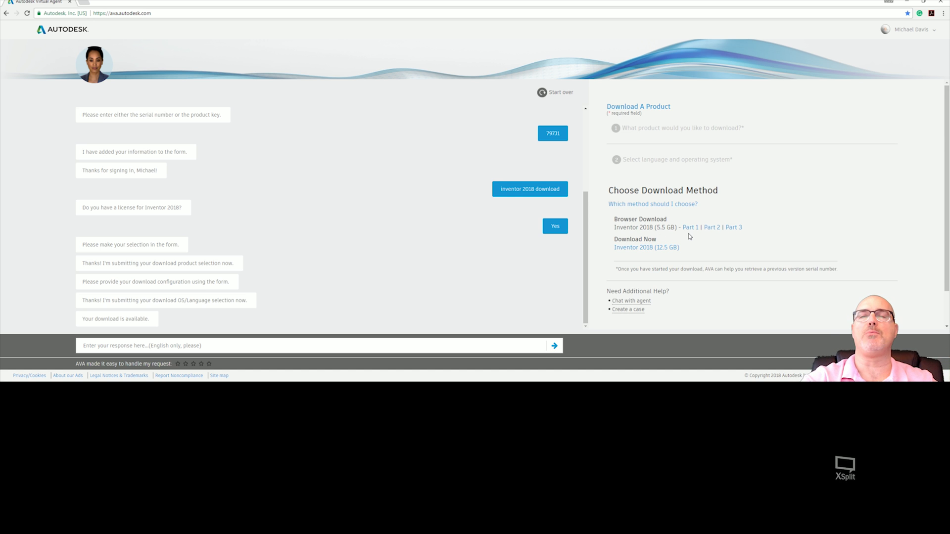